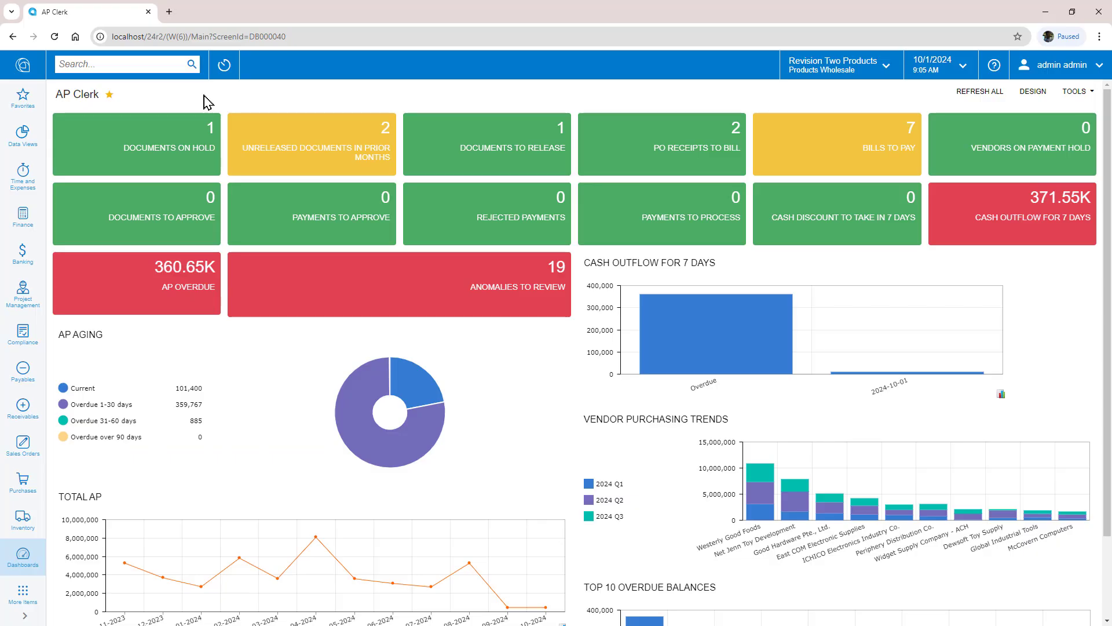
Step: Filter anomalies to all ACCOMODATE cost records and open the significant-severity bill 005591
left_click(503, 294)
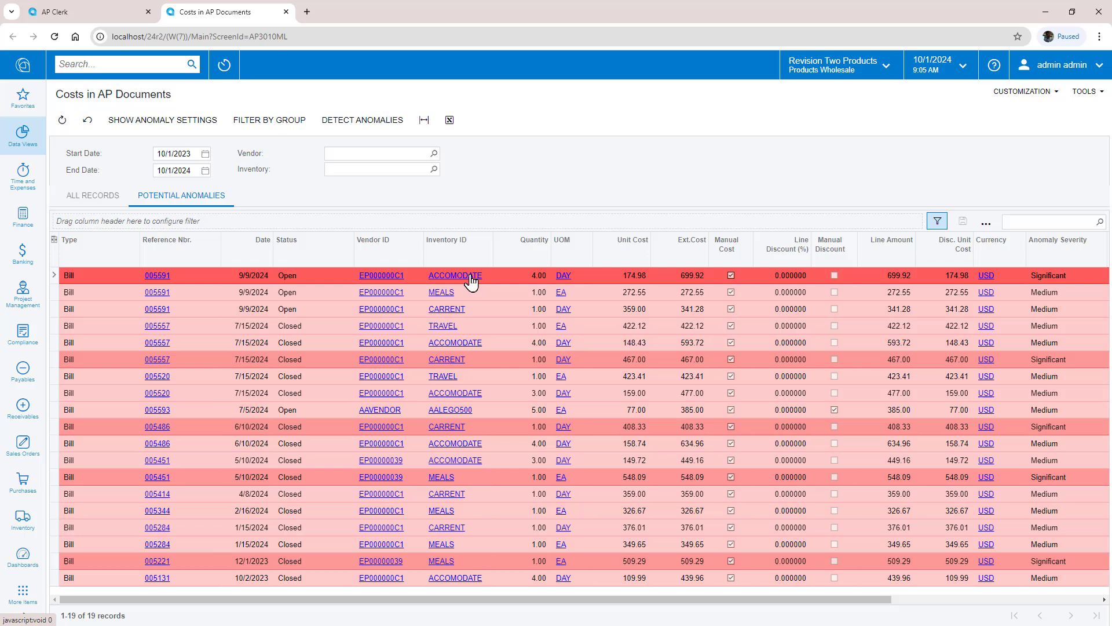
left_click(270, 122)
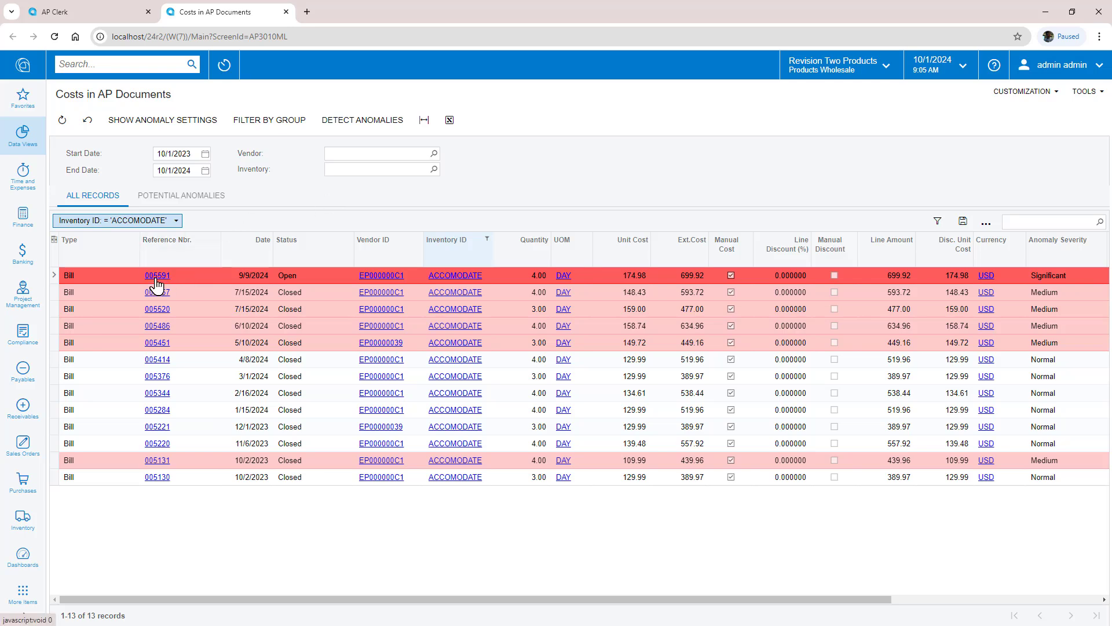
left_click(156, 277)
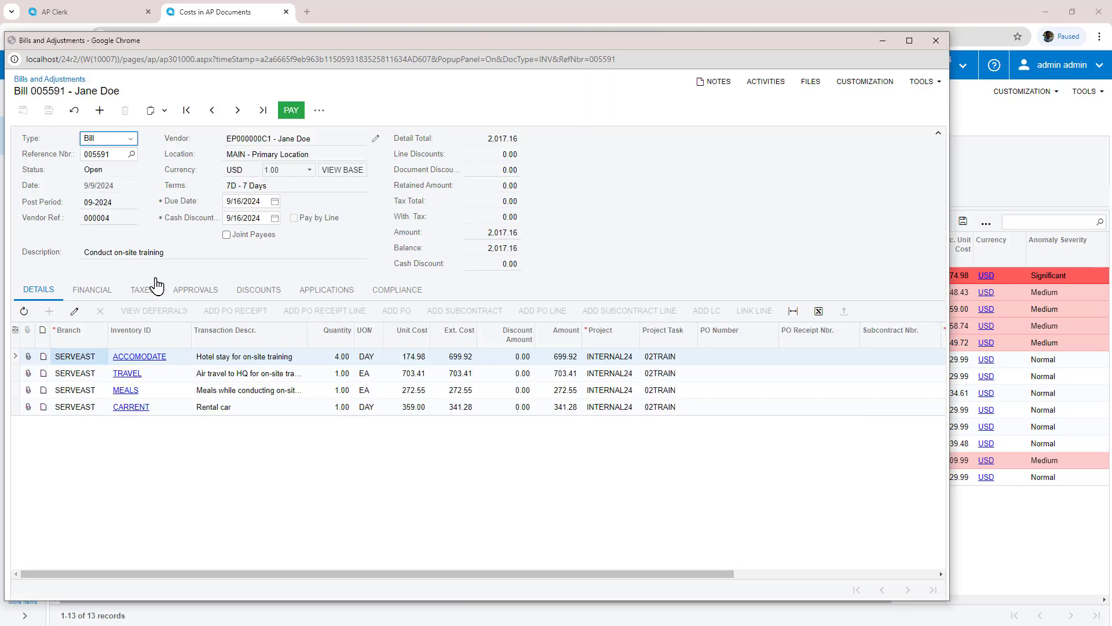
Step: Check the hotel stay cost on bill 005591, then mark its ACCOMODATE line as Reviewed
left_click(247, 358)
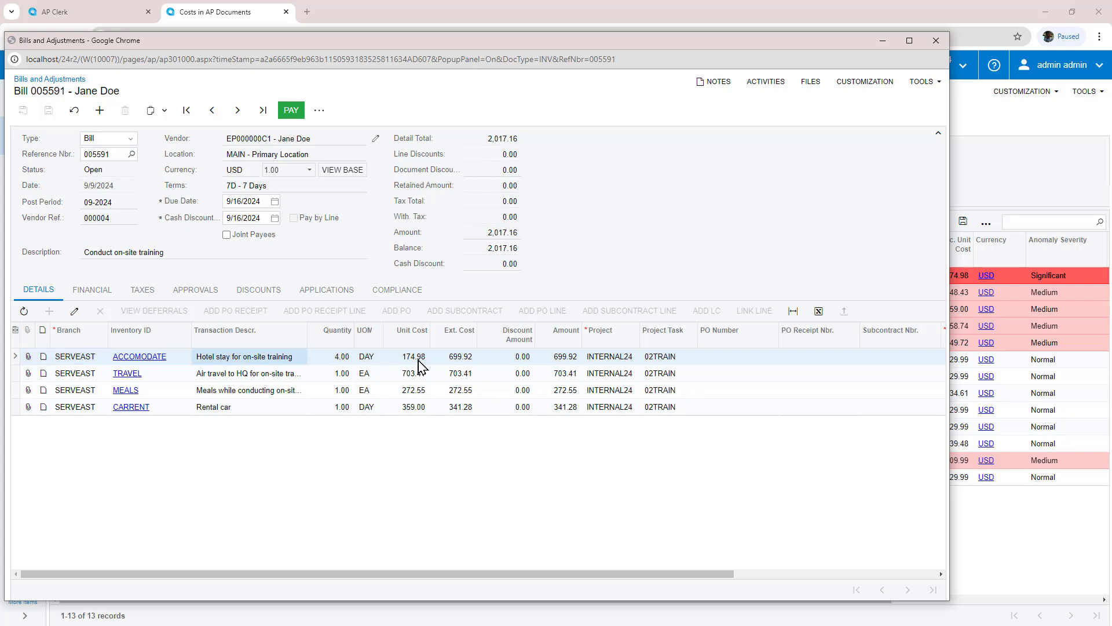
left_click(935, 42)
left_click_drag(794, 600, 1035, 609)
left_click(1086, 275)
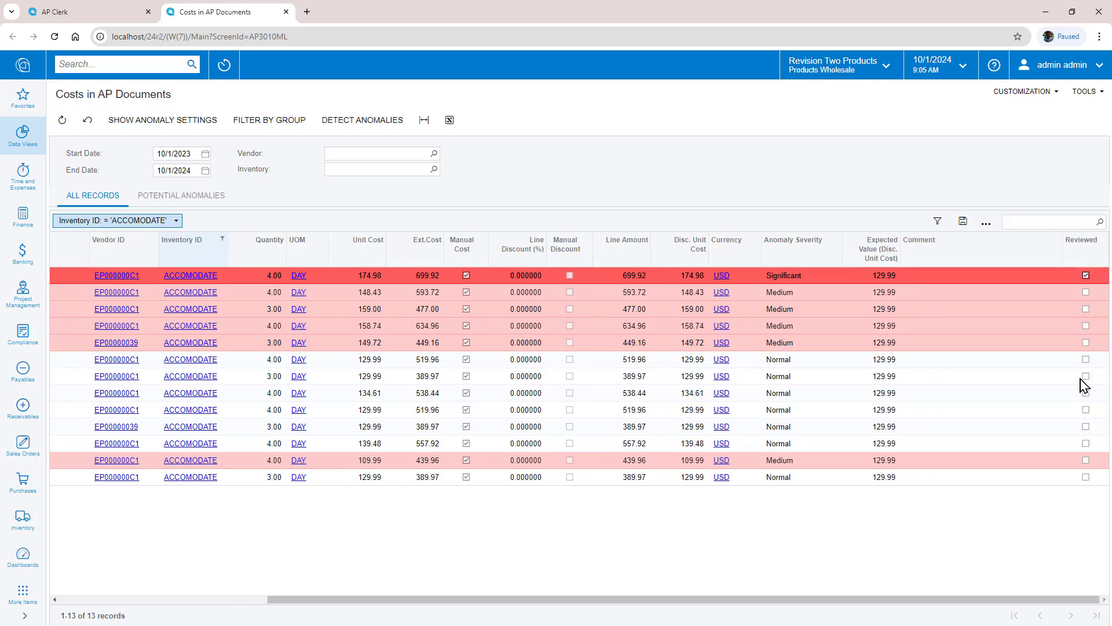
left_click_drag(1008, 601, 652, 598)
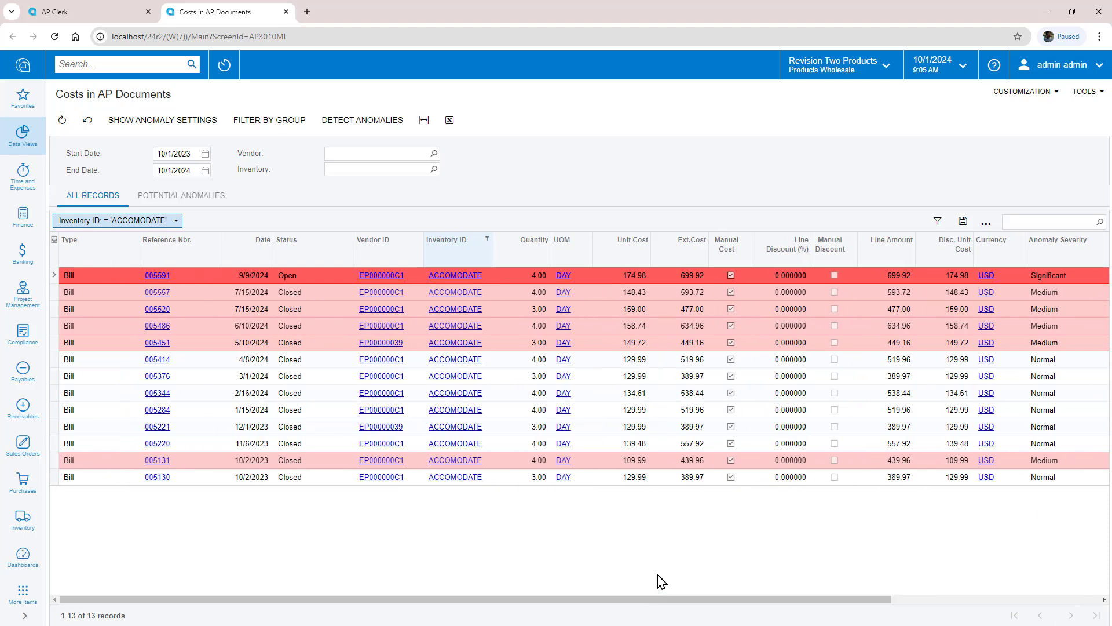
Step: Open bill 005593 from the AALEGO500 records in Potential Anomalies
left_click(207, 199)
left_click(490, 396)
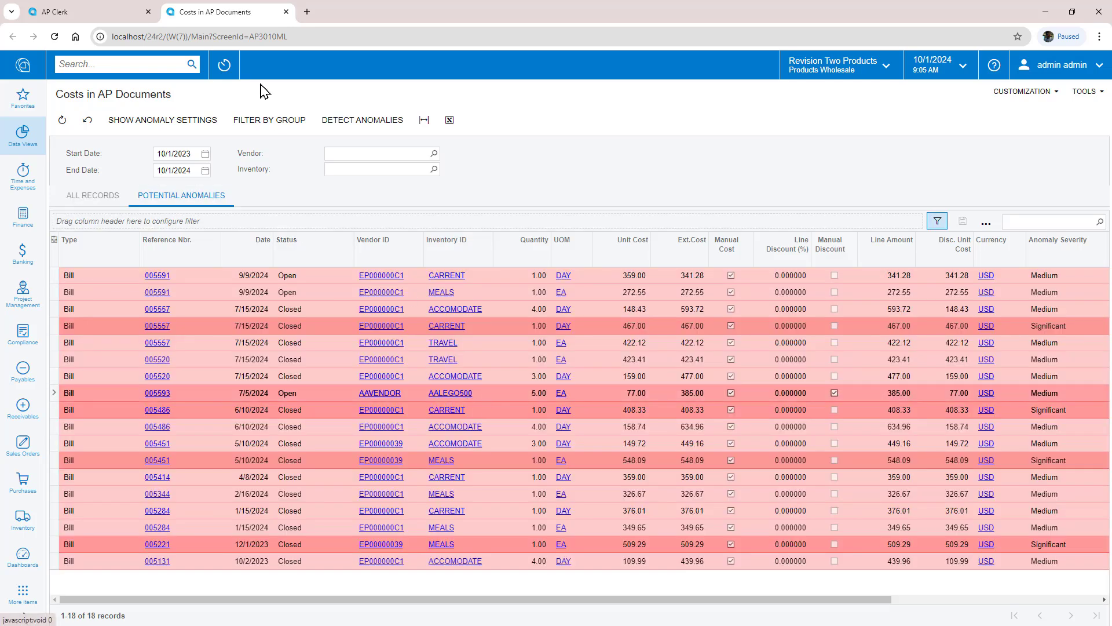
left_click(273, 124)
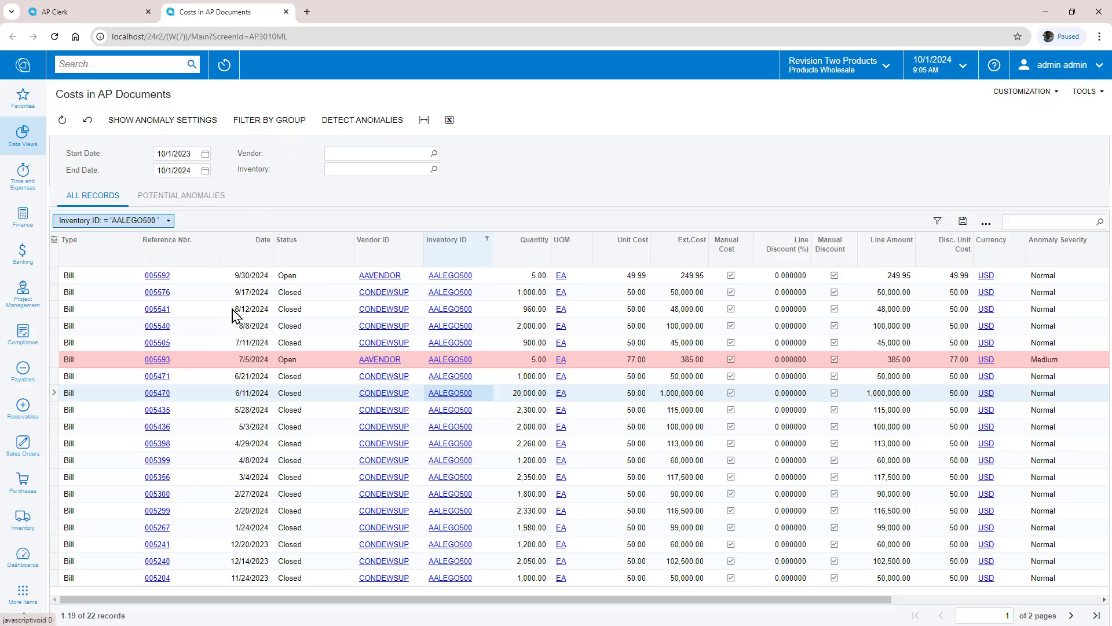
left_click(158, 361)
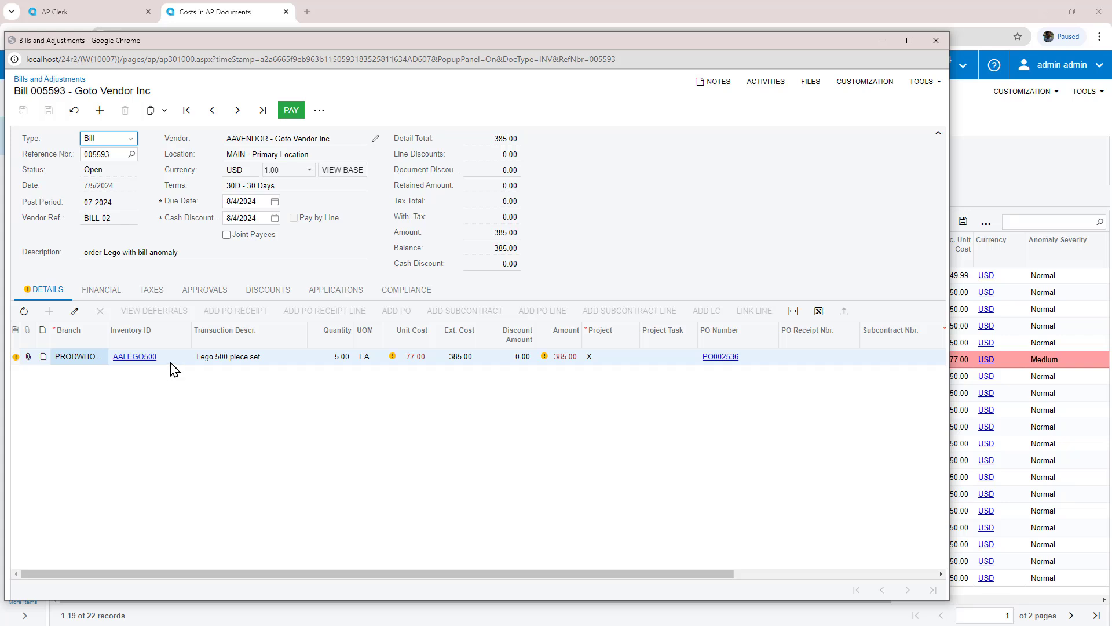
Step: Add the note 'check before paying' to bill 005593 and save it
left_click(714, 82)
type("check before paying")
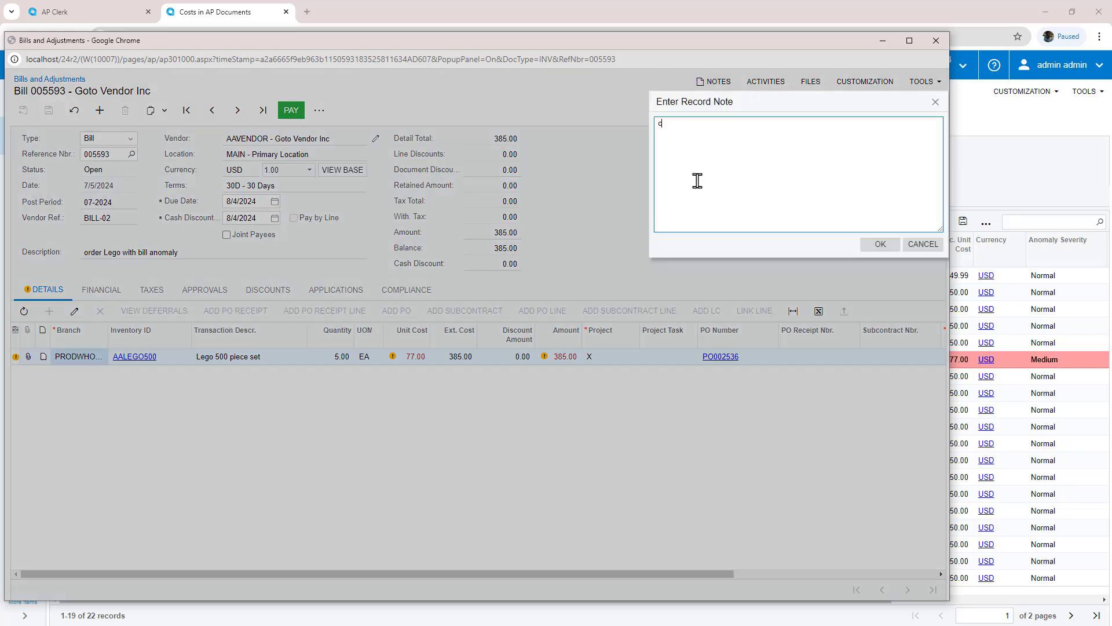
left_click(875, 243)
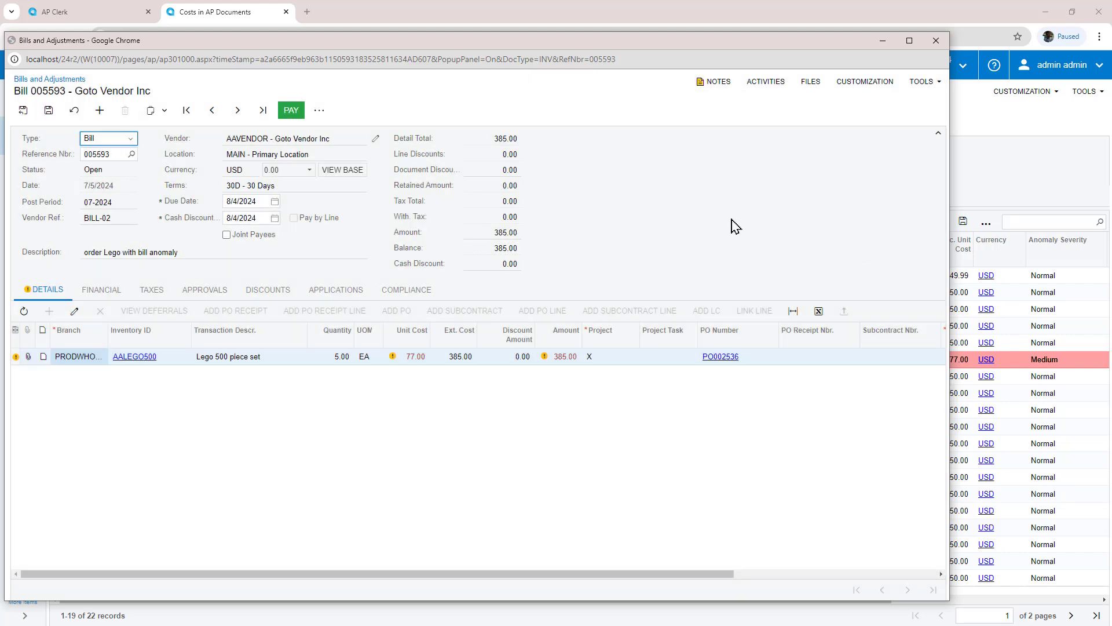
left_click(23, 110)
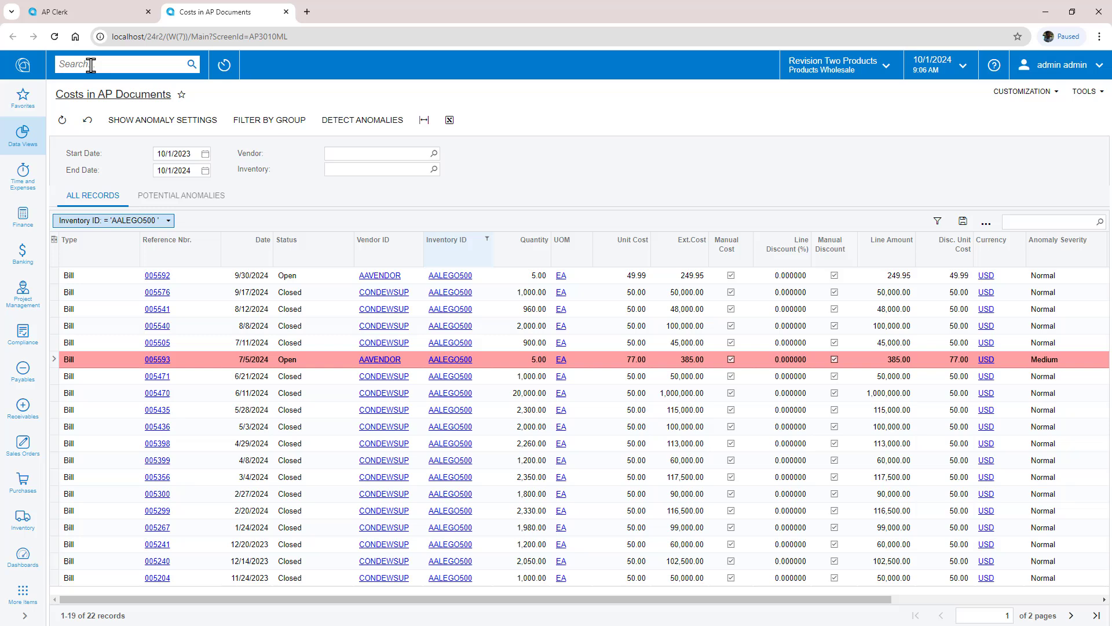
Step: Refresh the AP Clerk Anomalies to Review tile to 18 and reopen its list
left_click(92, 13)
left_click(238, 309)
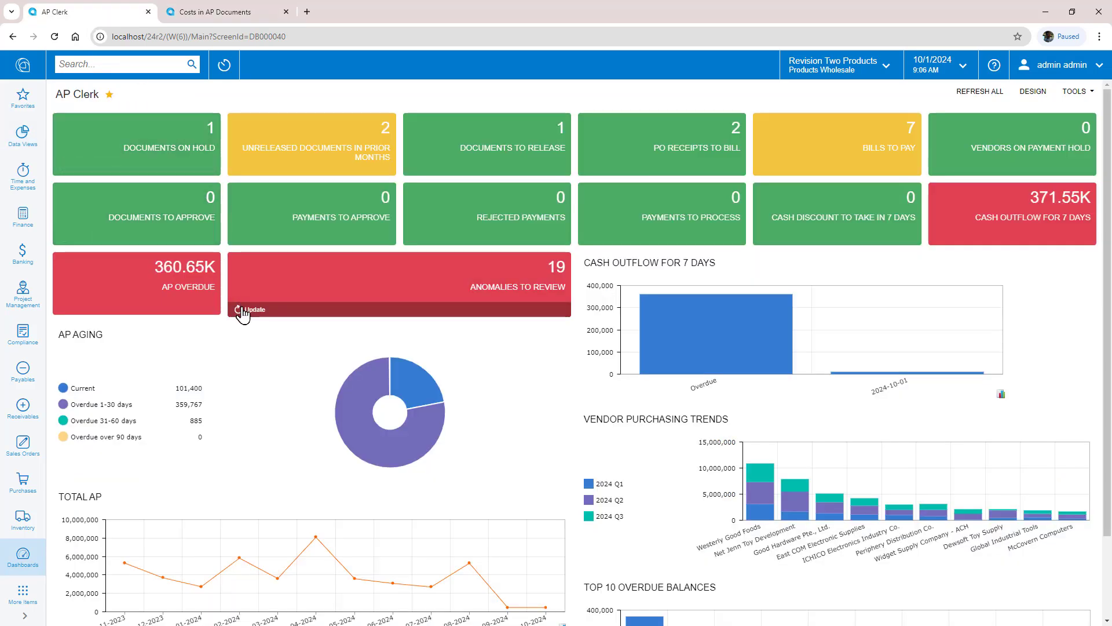
left_click(258, 298)
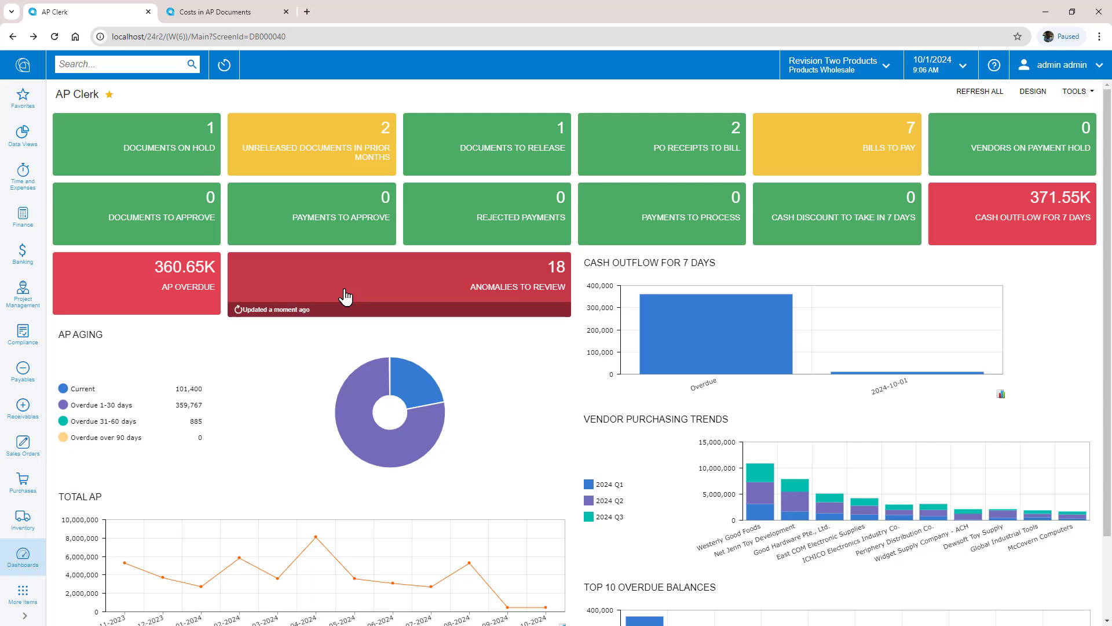
left_click(544, 293)
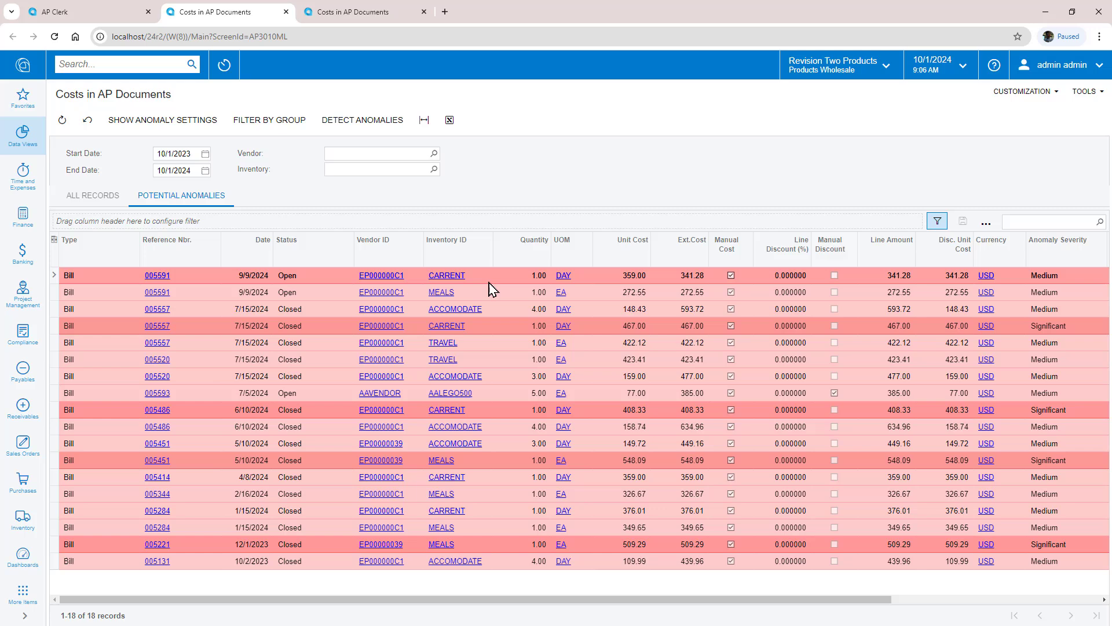
Step: Filter all cost records to an empty Anomaly Severity, leaving 20 records
left_click(94, 196)
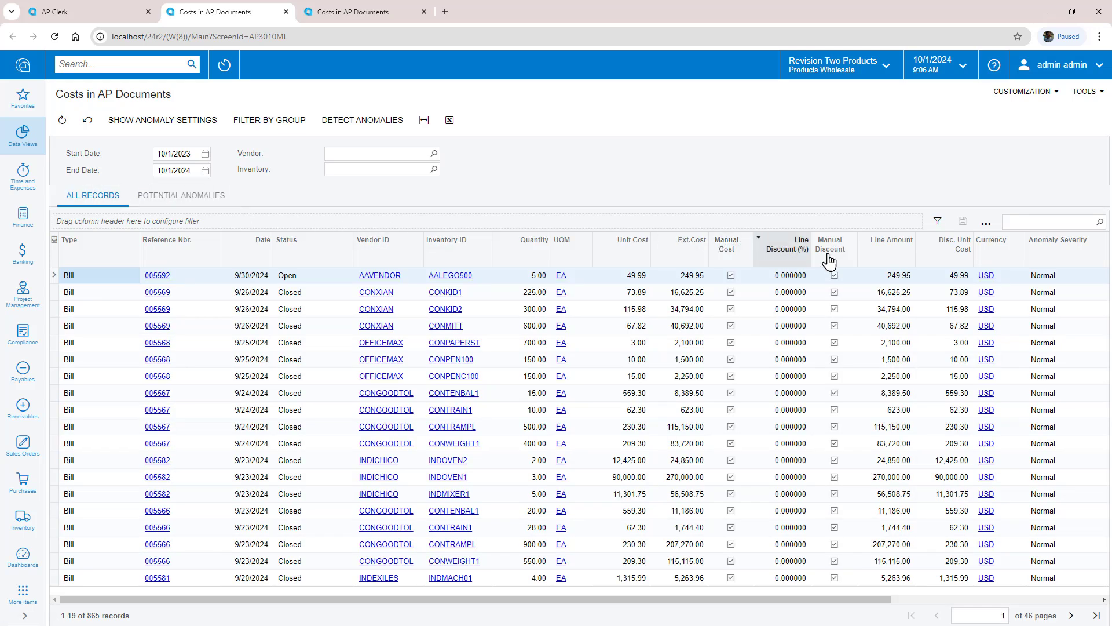
left_click(1062, 261)
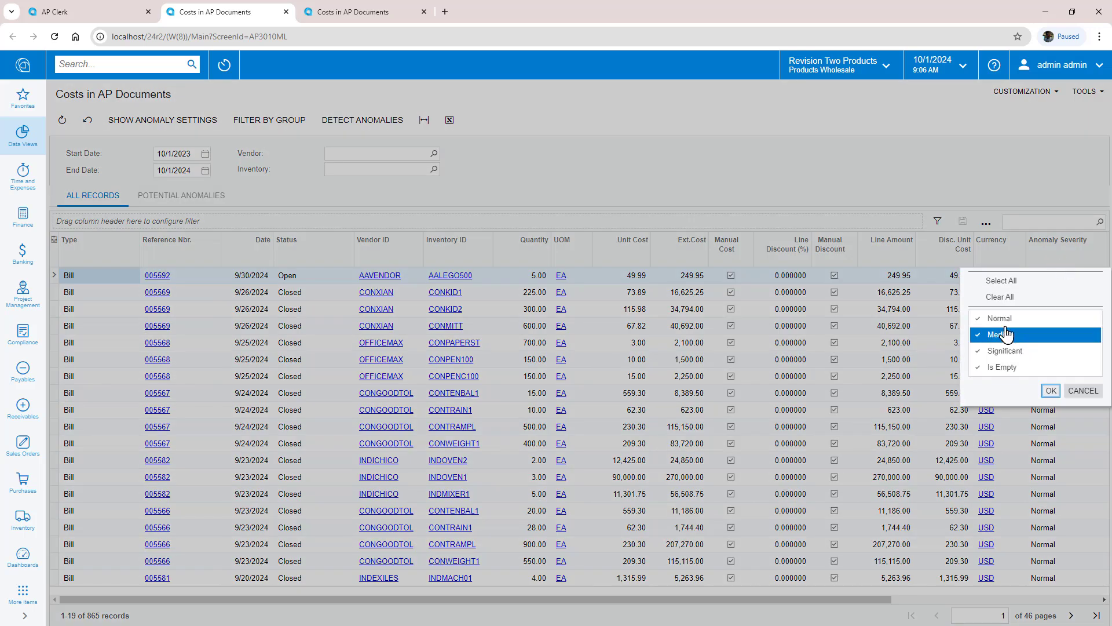
left_click(999, 297)
left_click(1000, 366)
left_click(1050, 391)
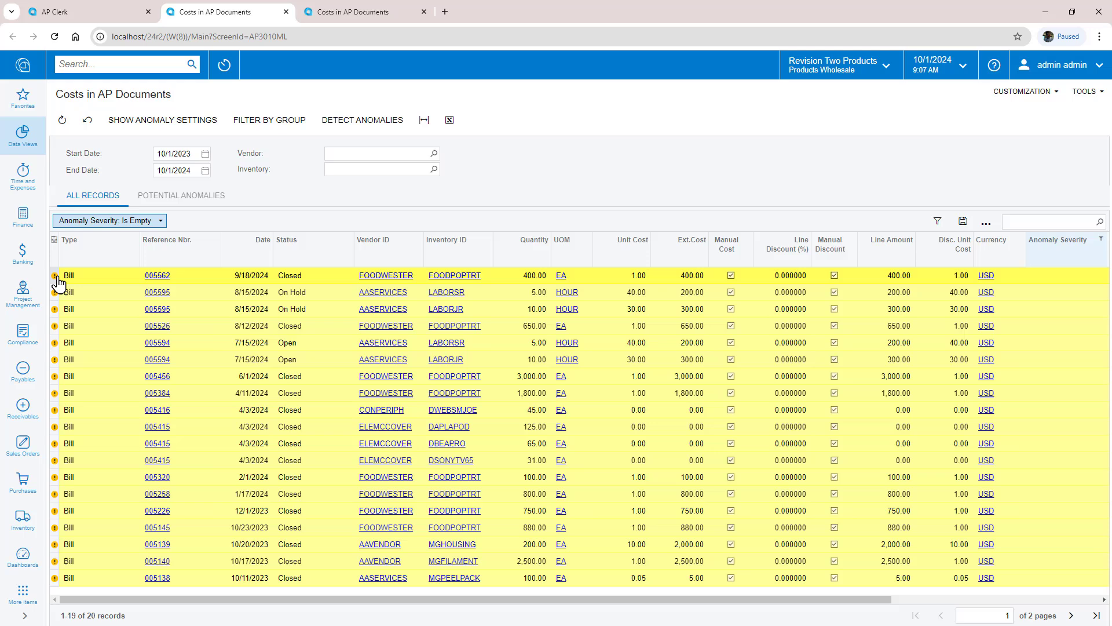
mouse_move(58, 274)
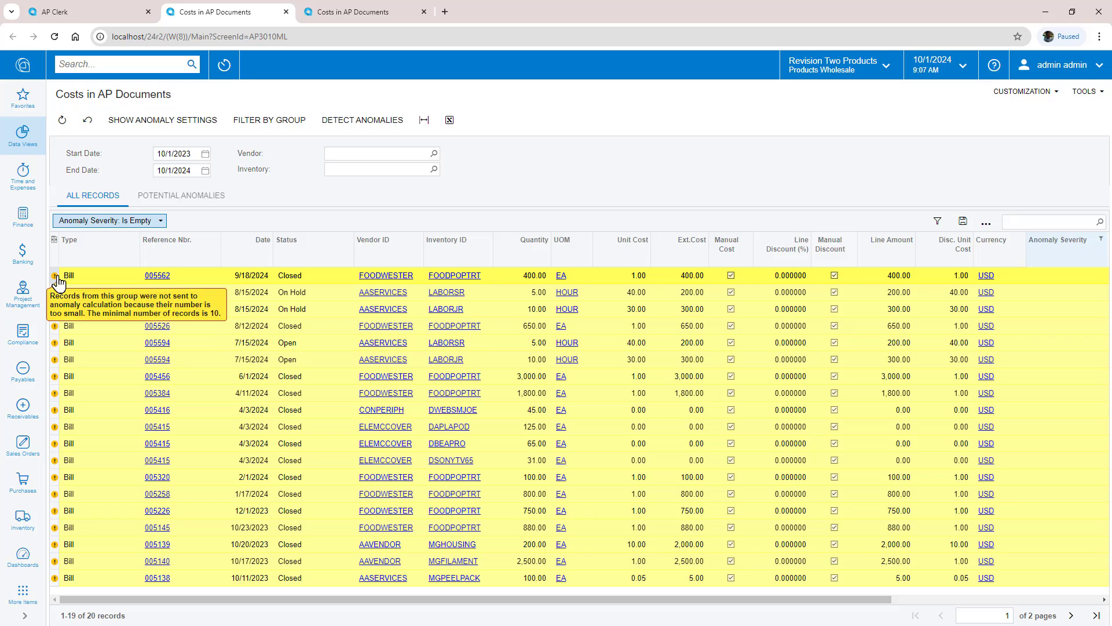
Step: Load the SO-ML-Sales Order Margin Analysis inquiry and switch on Detect Anomalies
left_click(23, 97)
left_click(269, 149)
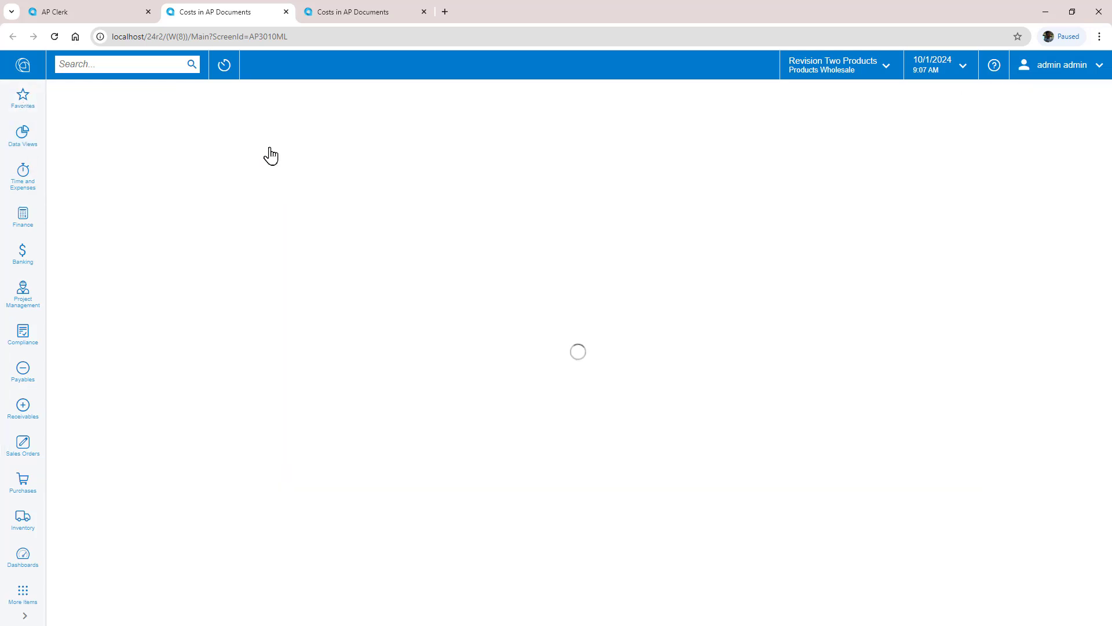
type("ml")
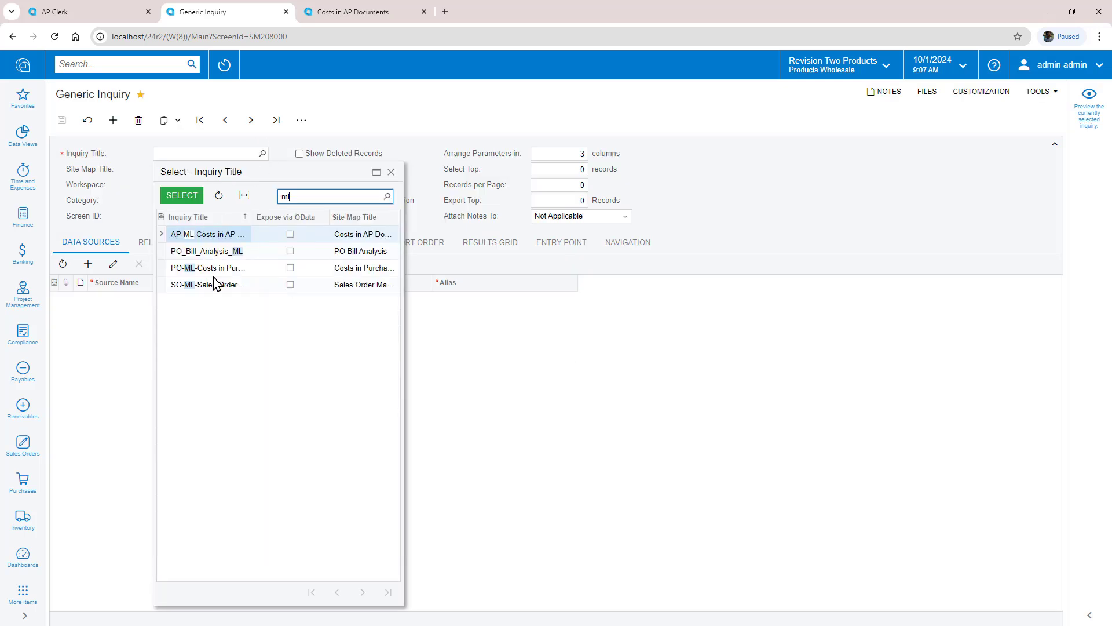
double_click(209, 287)
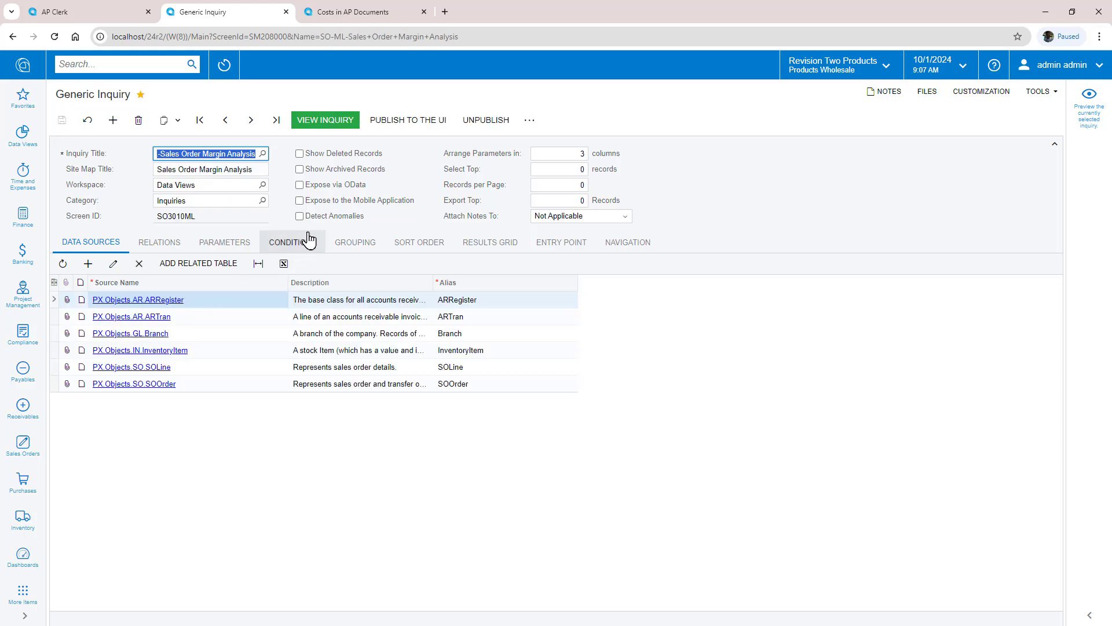
left_click(300, 217)
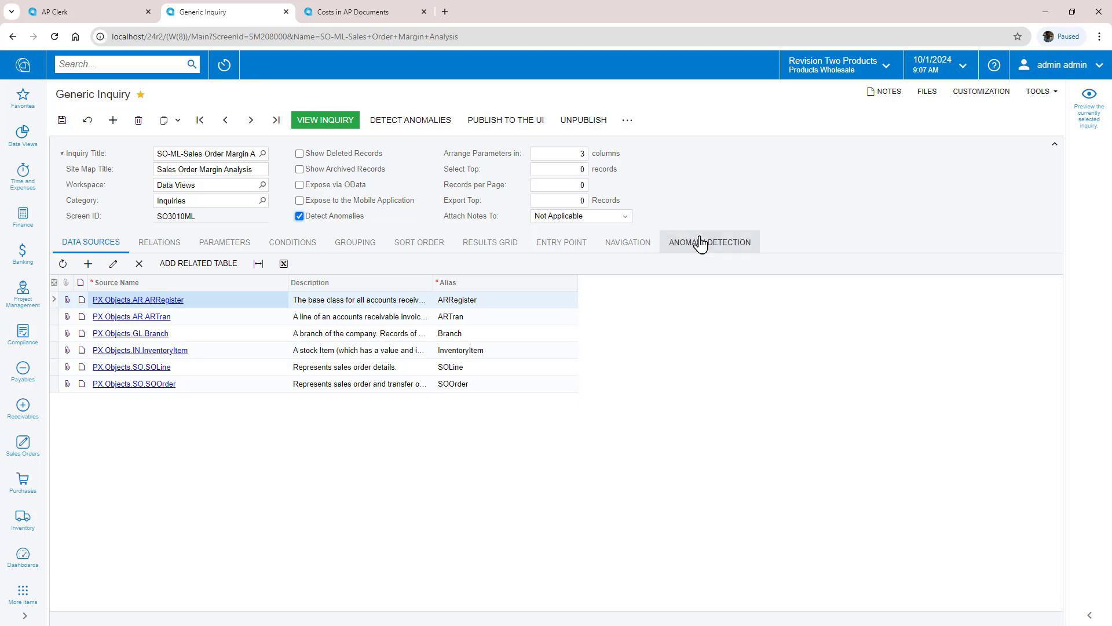
Step: Keep Margin (%) as the analysed value over the Date timeline
left_click(705, 241)
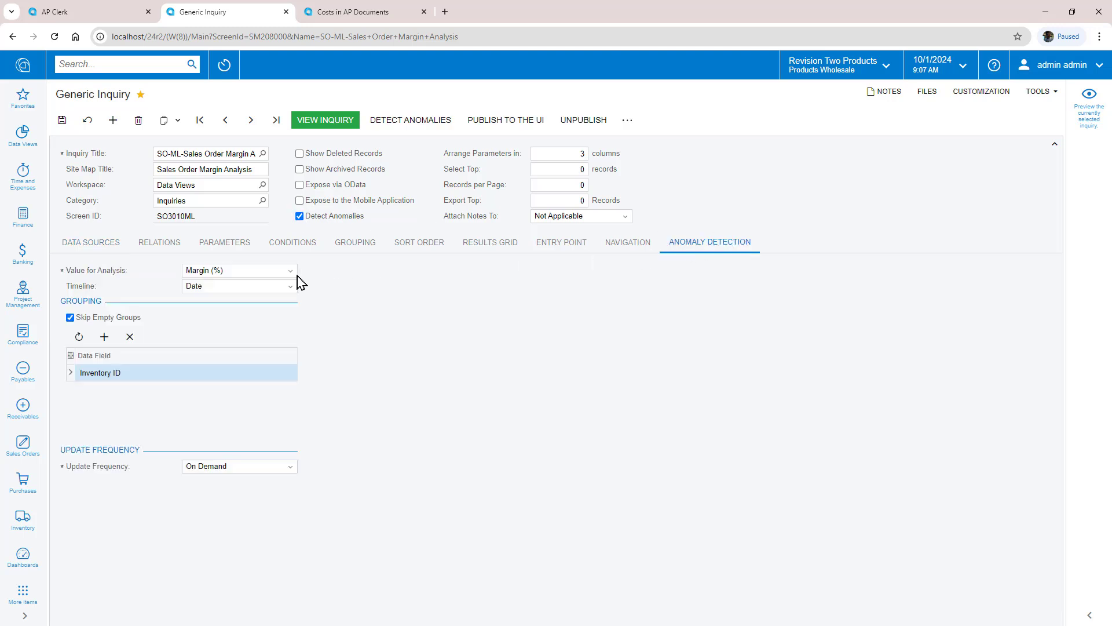
left_click(292, 272)
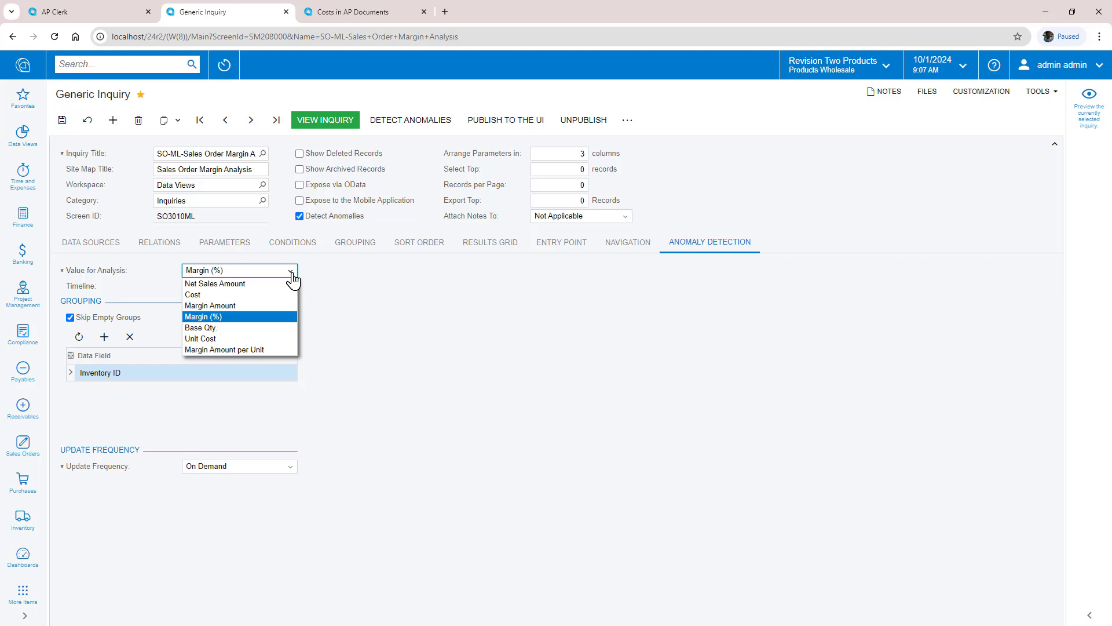
left_click(292, 278)
left_click(292, 289)
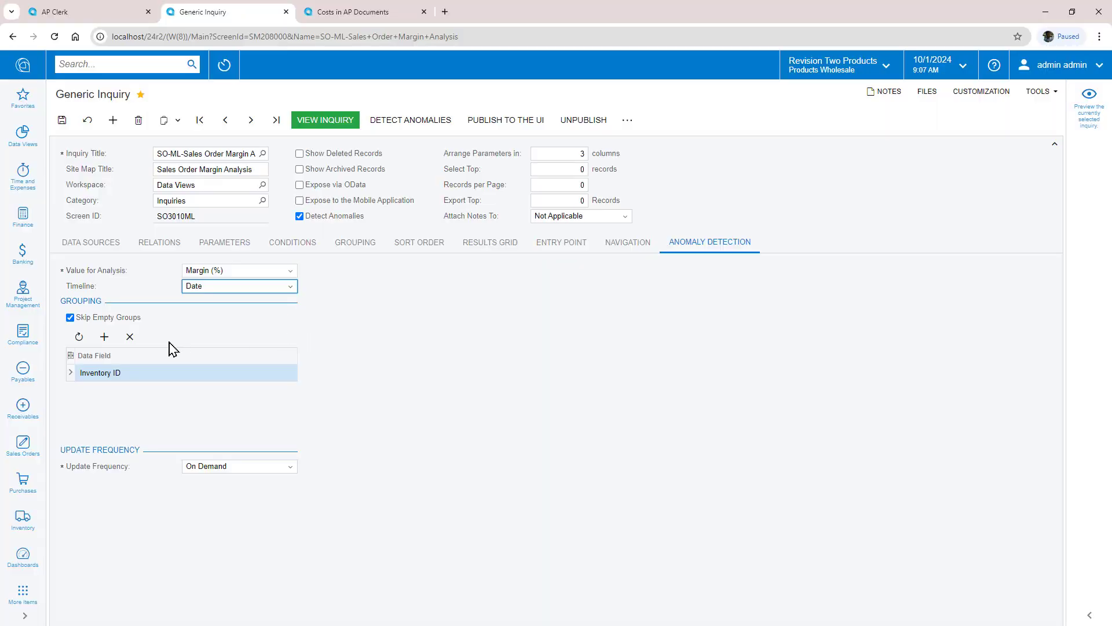
Step: Leave grouping by Inventory ID with On Demand frequency and save the settings
left_click(100, 338)
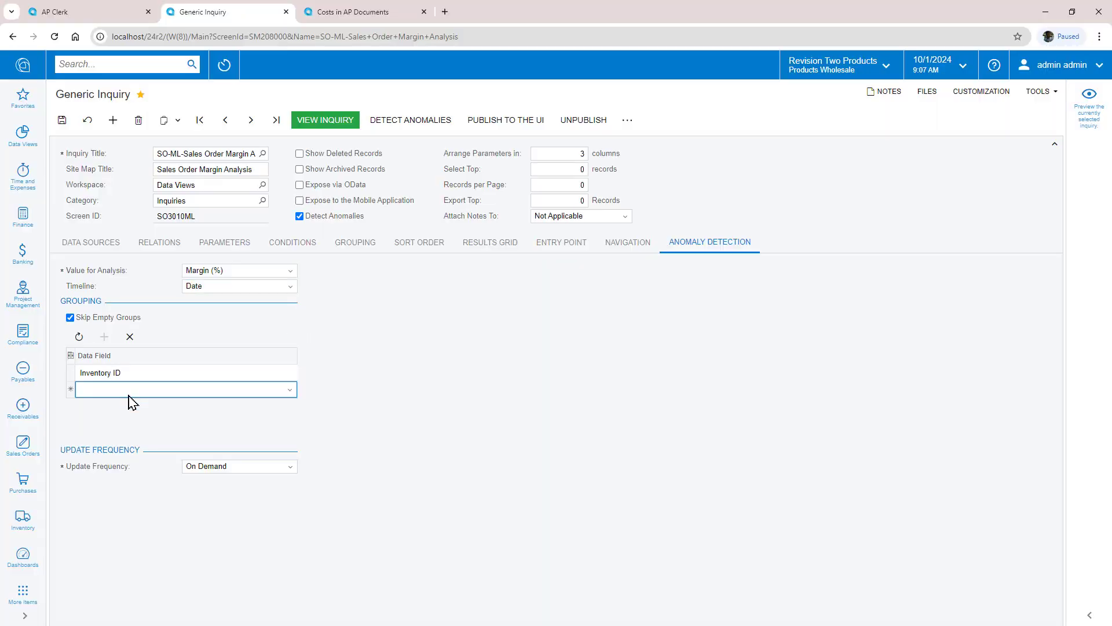
left_click(237, 391)
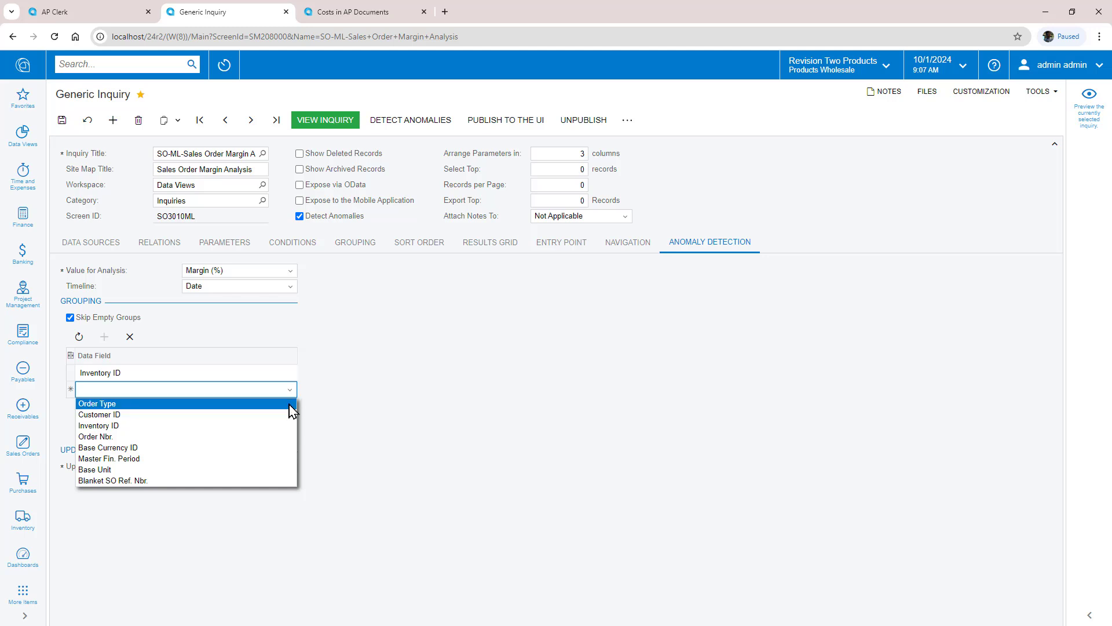
left_click(335, 407)
left_click(130, 337)
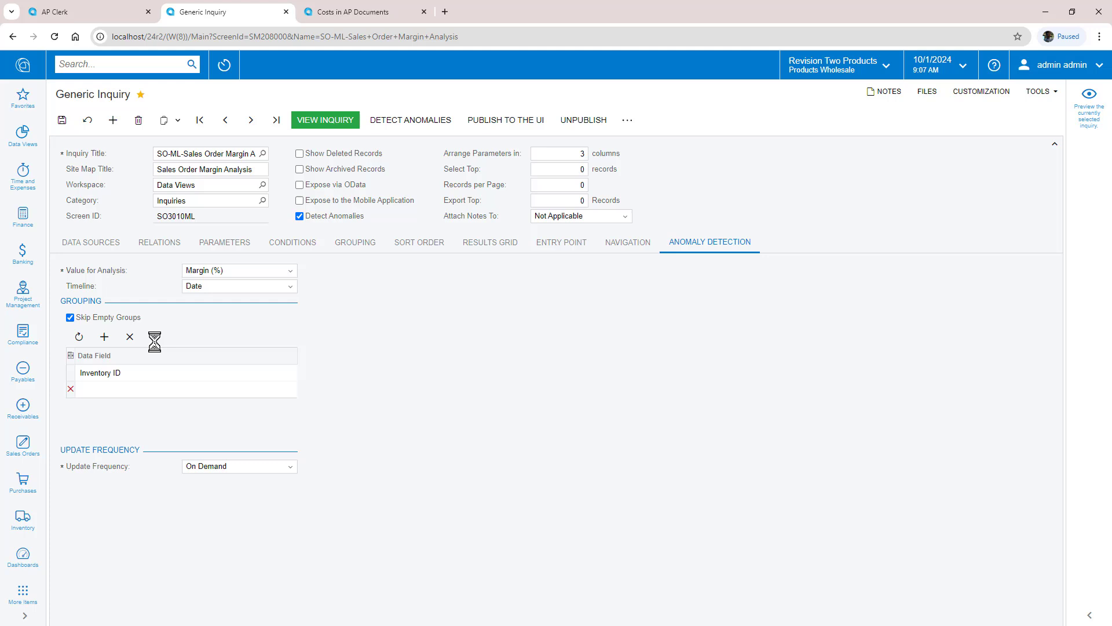
left_click(266, 468)
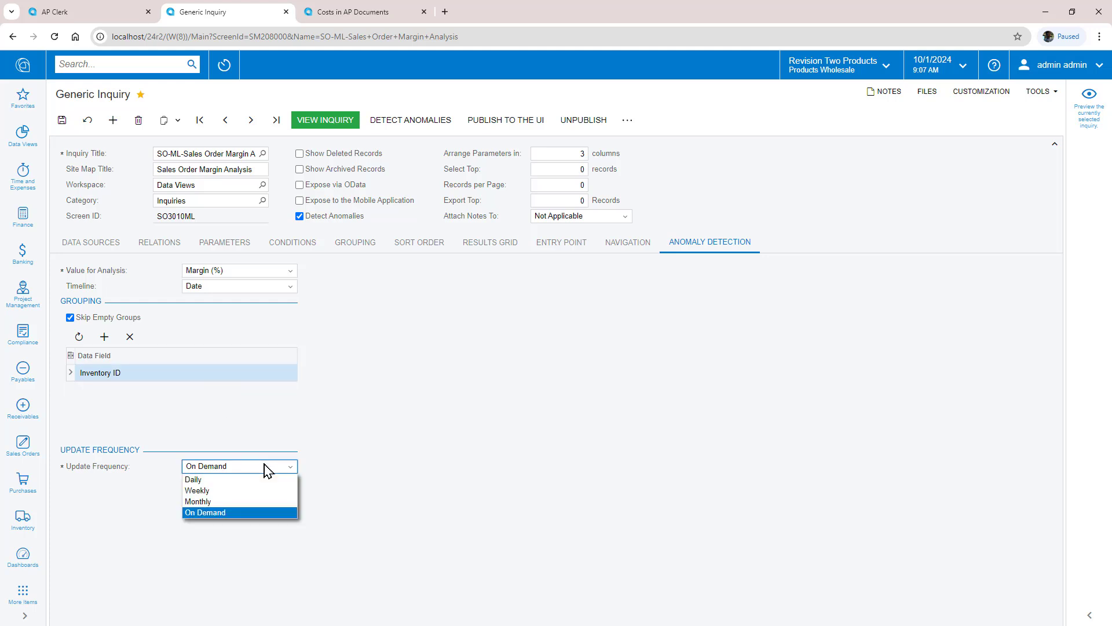
left_click(265, 468)
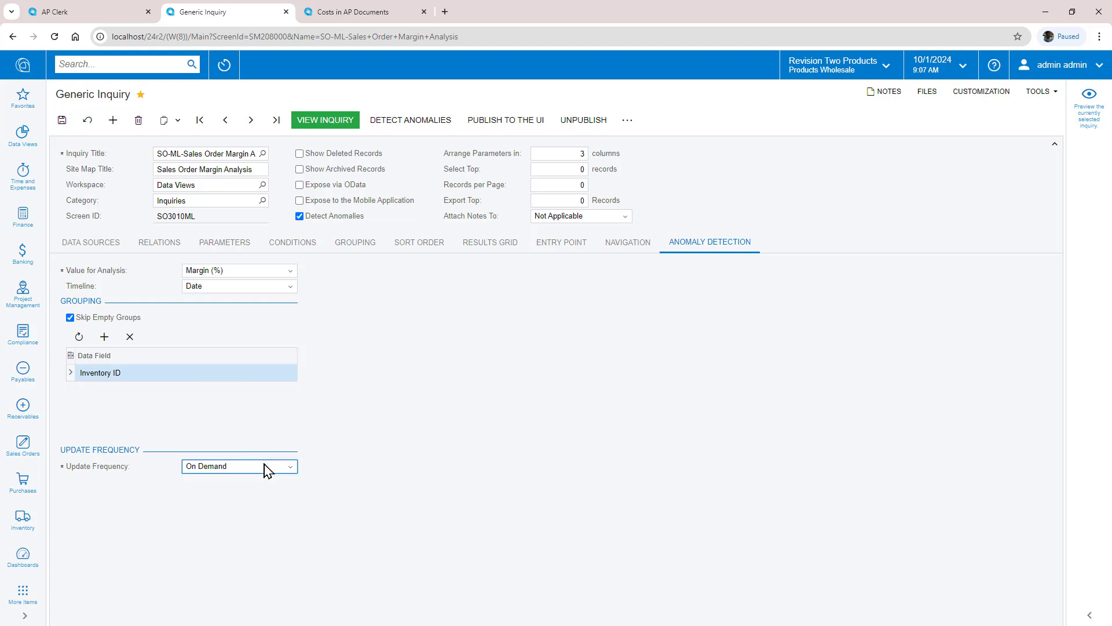
left_click(62, 120)
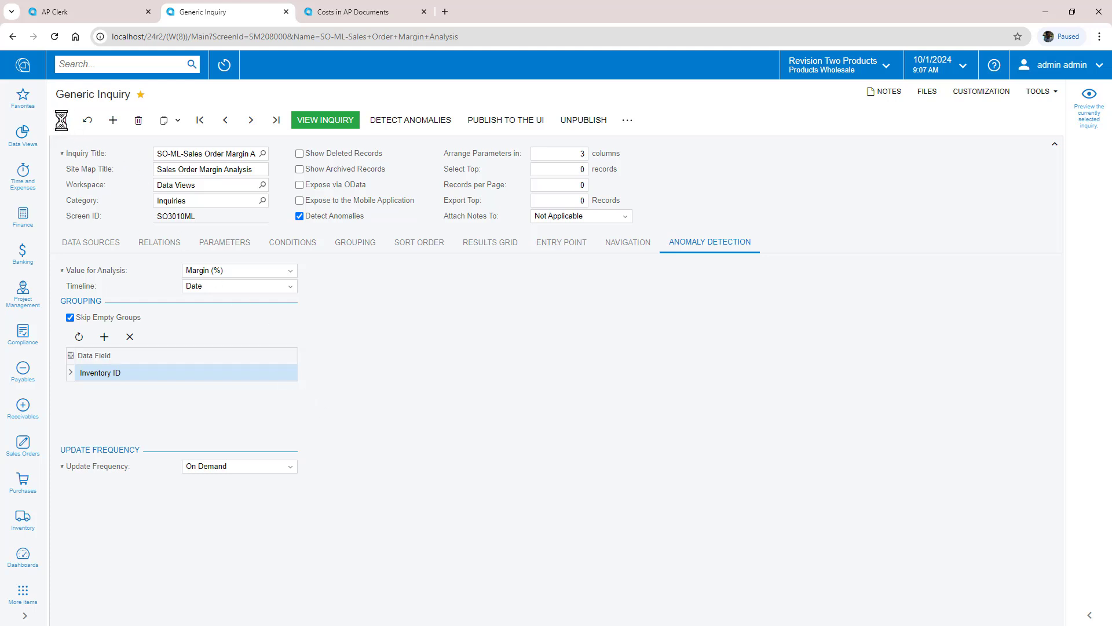
Step: Process the SO-ML-Sales Order Margin Analysis inquiry in Detect Anomalies
left_click(403, 123)
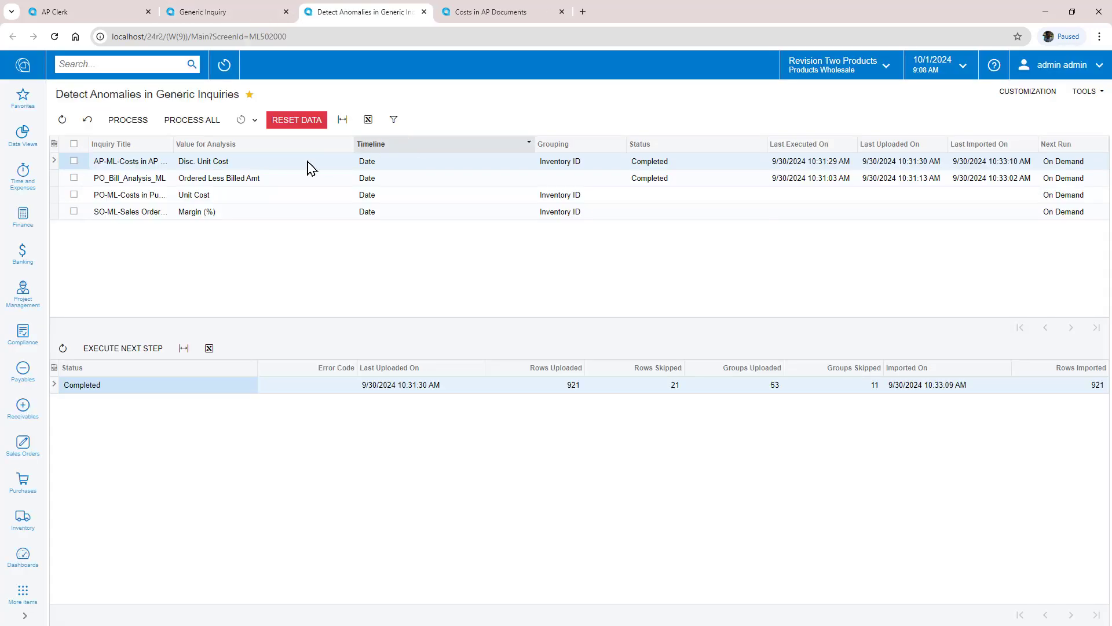
left_click(132, 214)
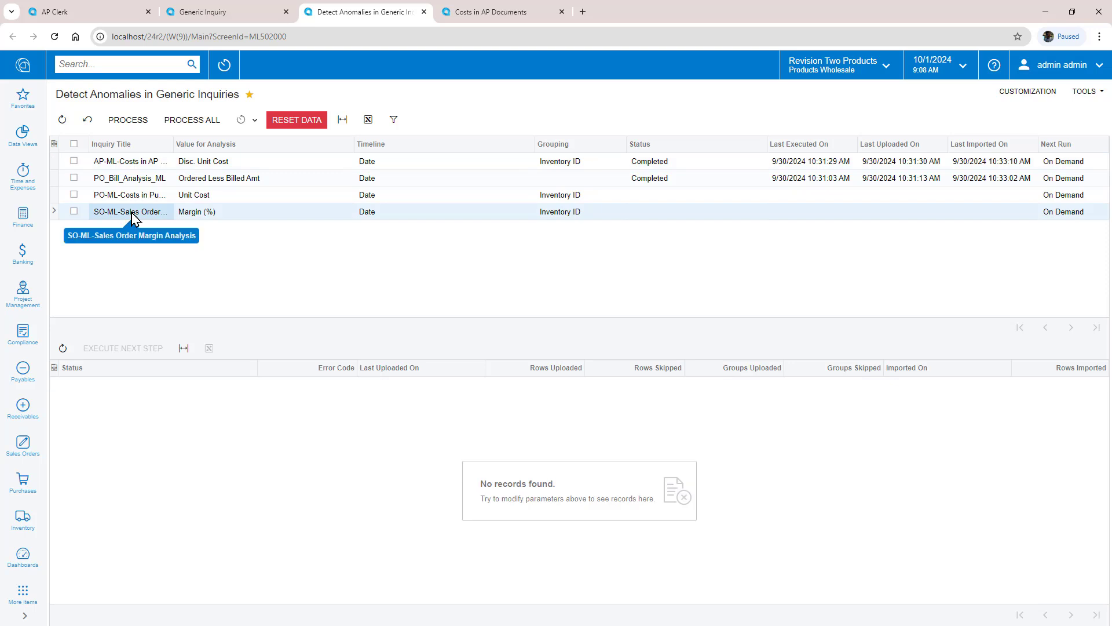
left_click(74, 211)
left_click(127, 121)
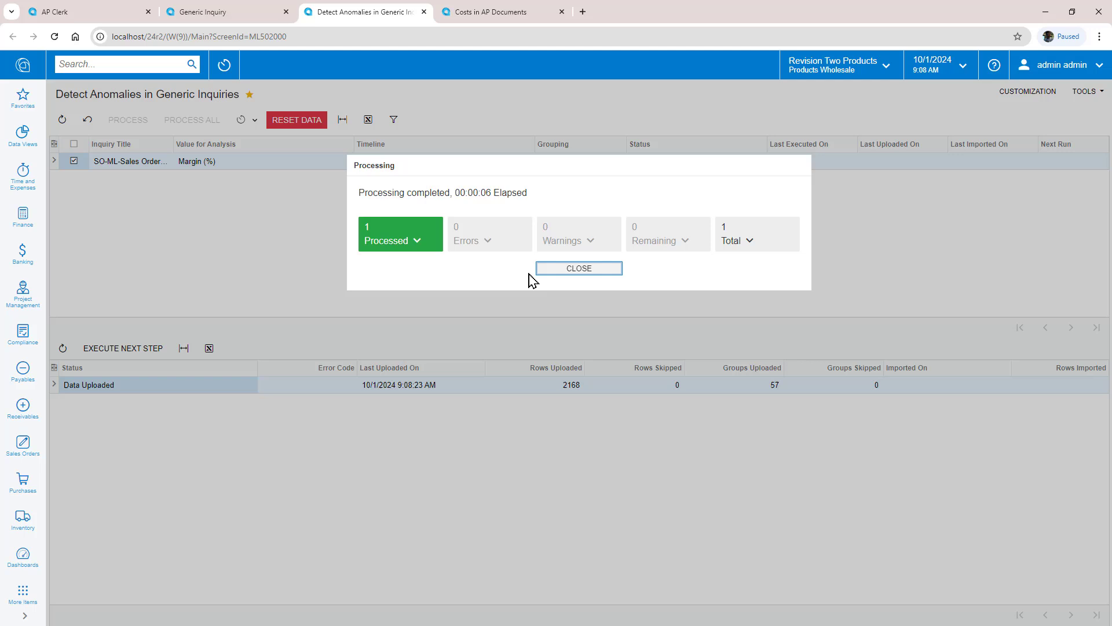
left_click(548, 269)
Step: Advance the inquiry's anomaly calculation until results are imported and Completed
left_click(142, 213)
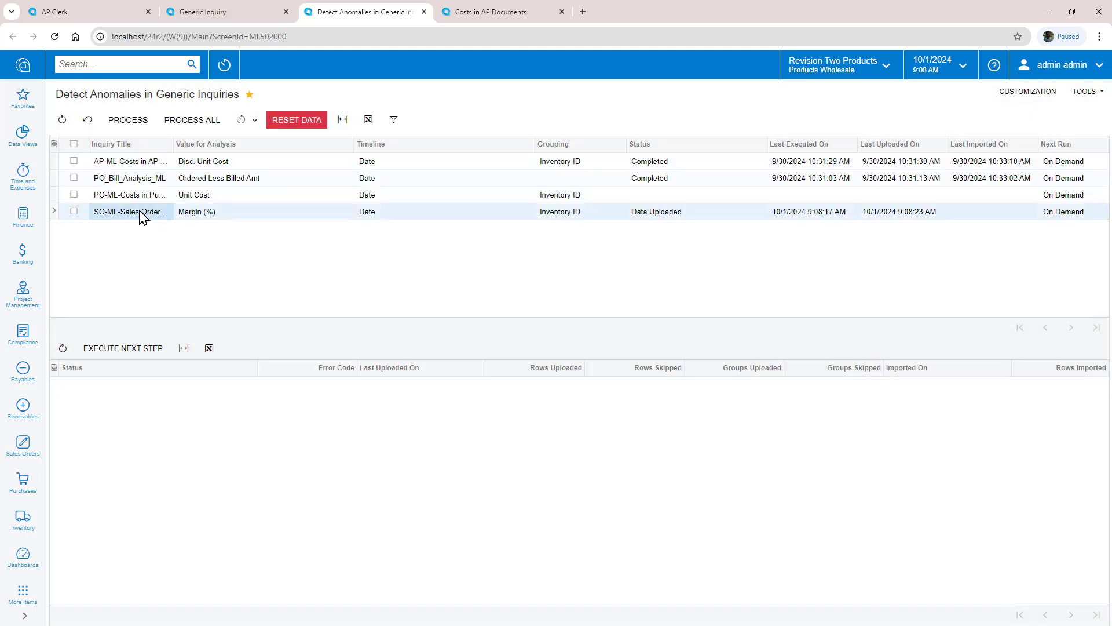
left_click(110, 354)
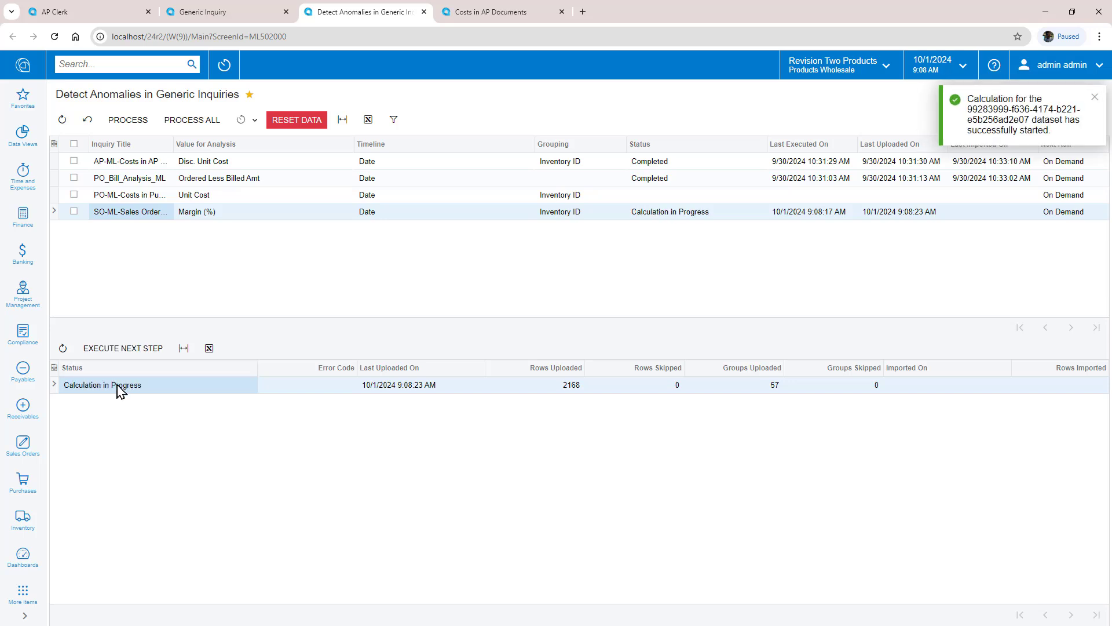
left_click(126, 351)
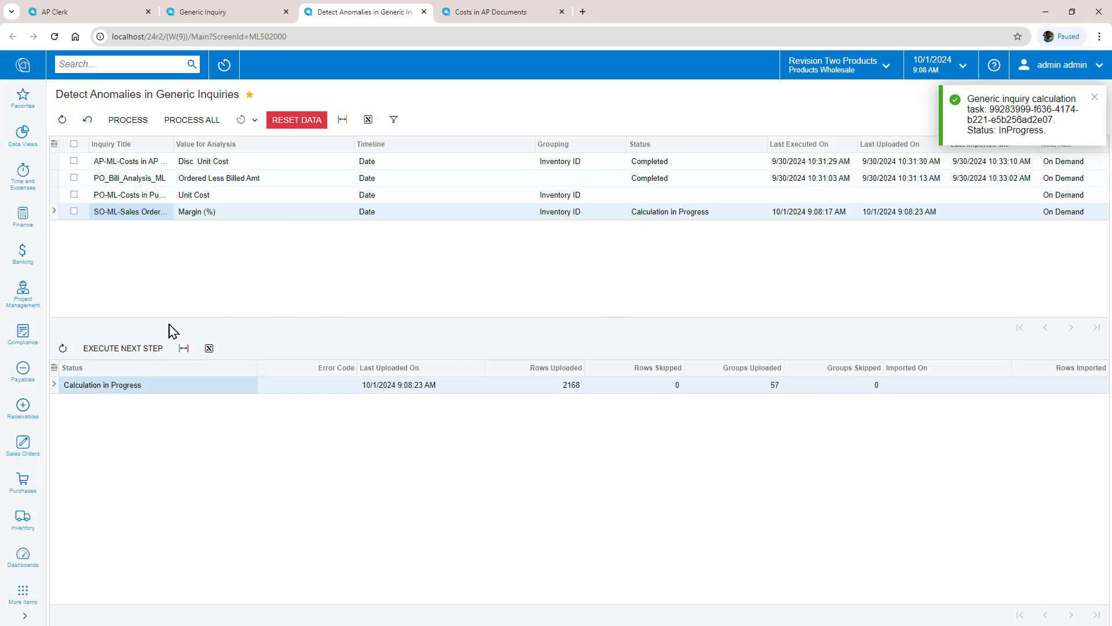
left_click(126, 347)
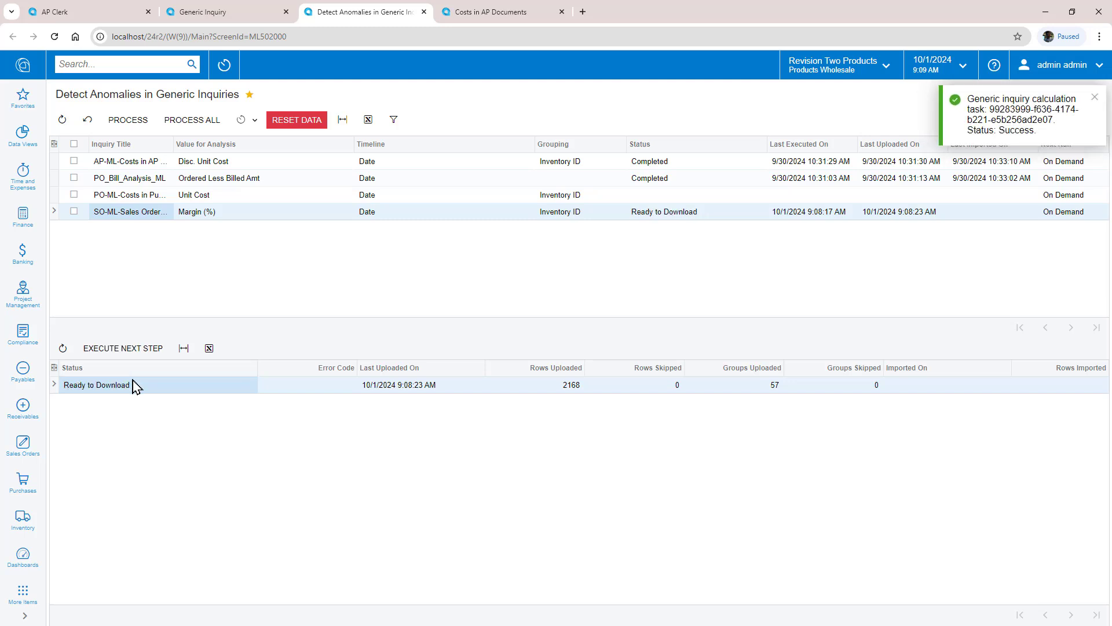
left_click(131, 351)
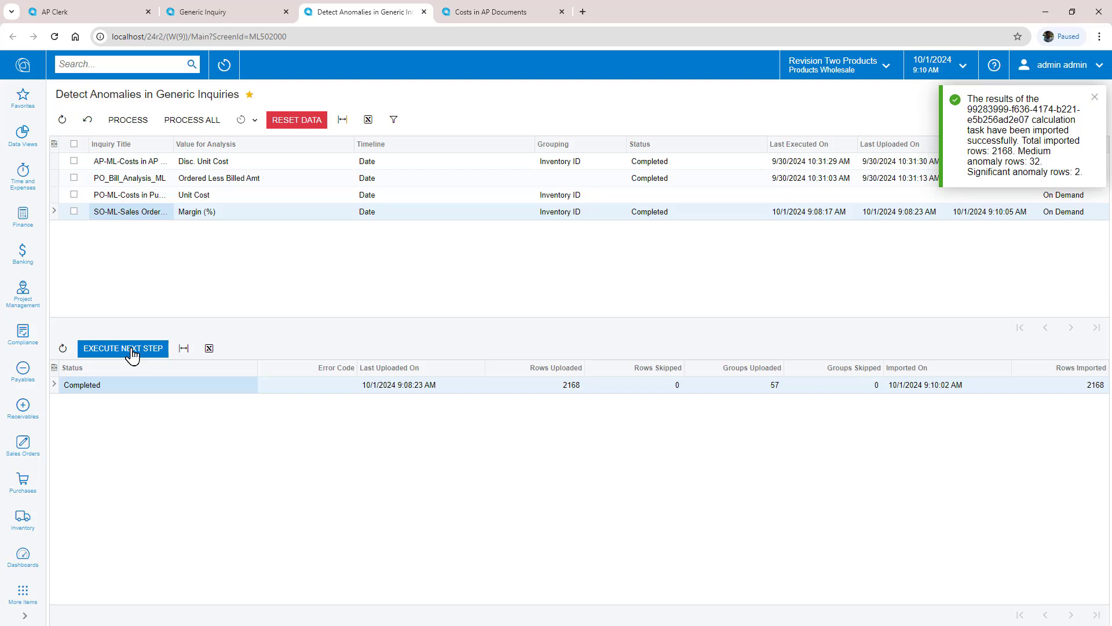
Step: View the inquiry results filtered to Medium and Significant anomaly severity only
left_click(209, 12)
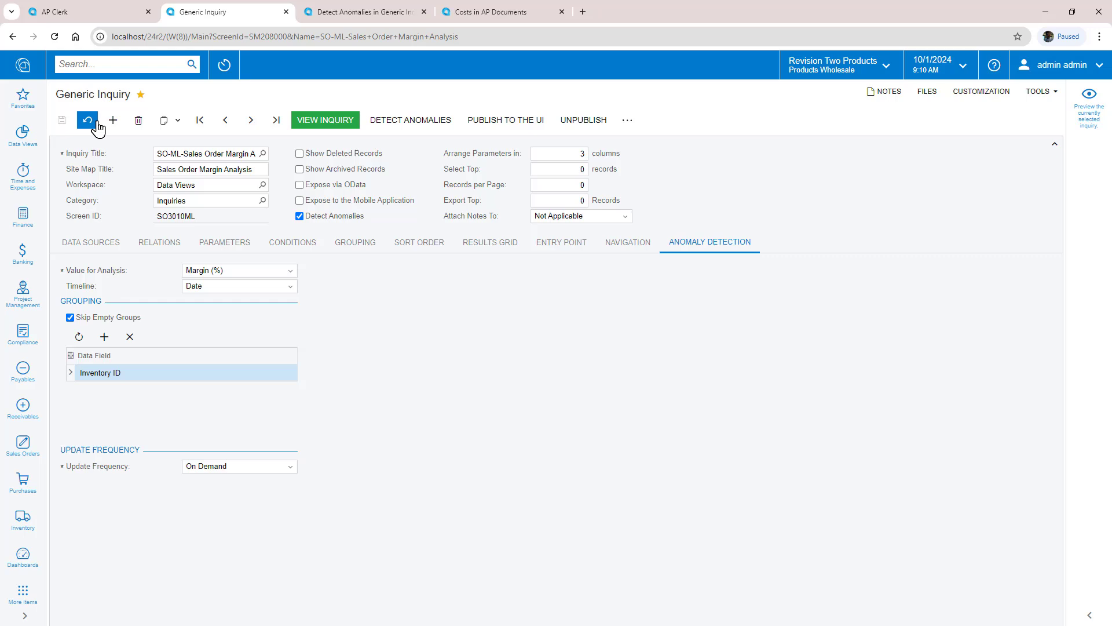
left_click(317, 122)
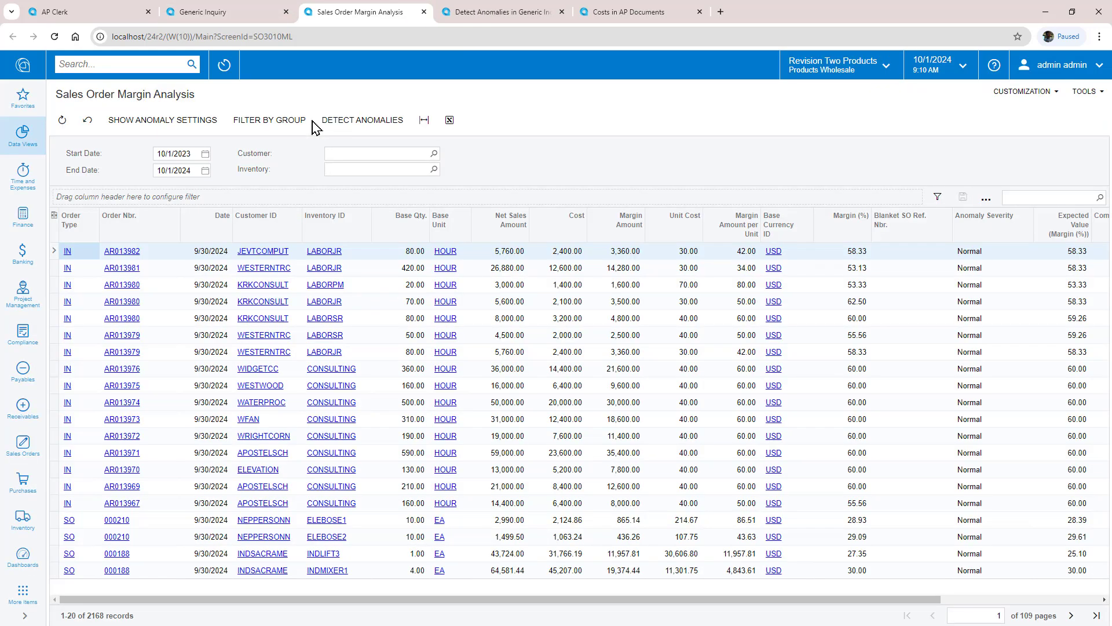
left_click(990, 220)
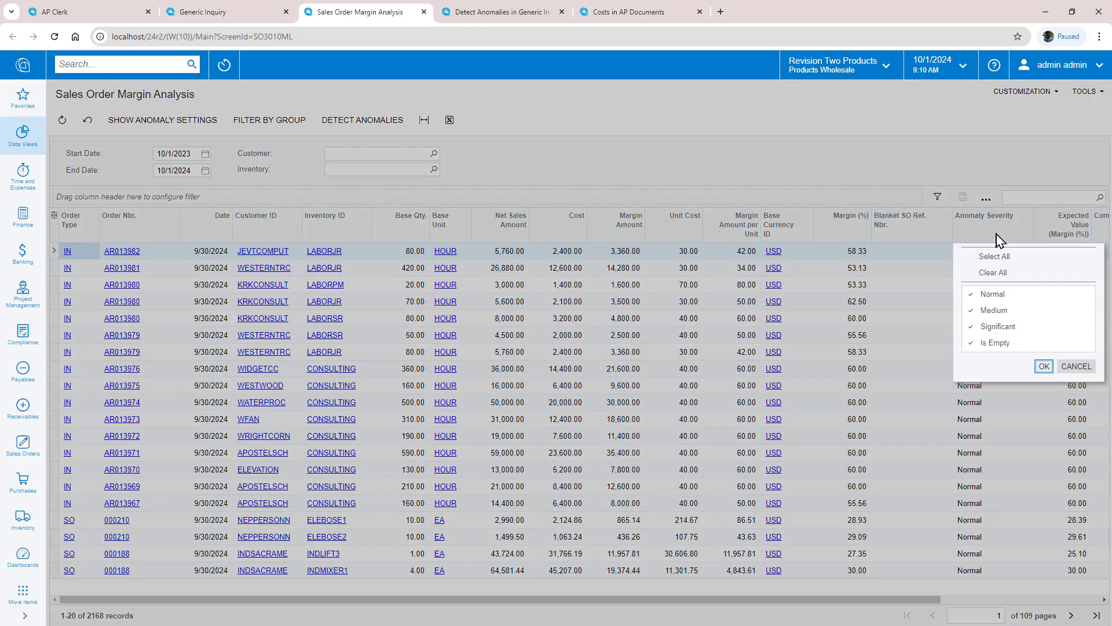
left_click(993, 294)
left_click(995, 342)
left_click(1044, 366)
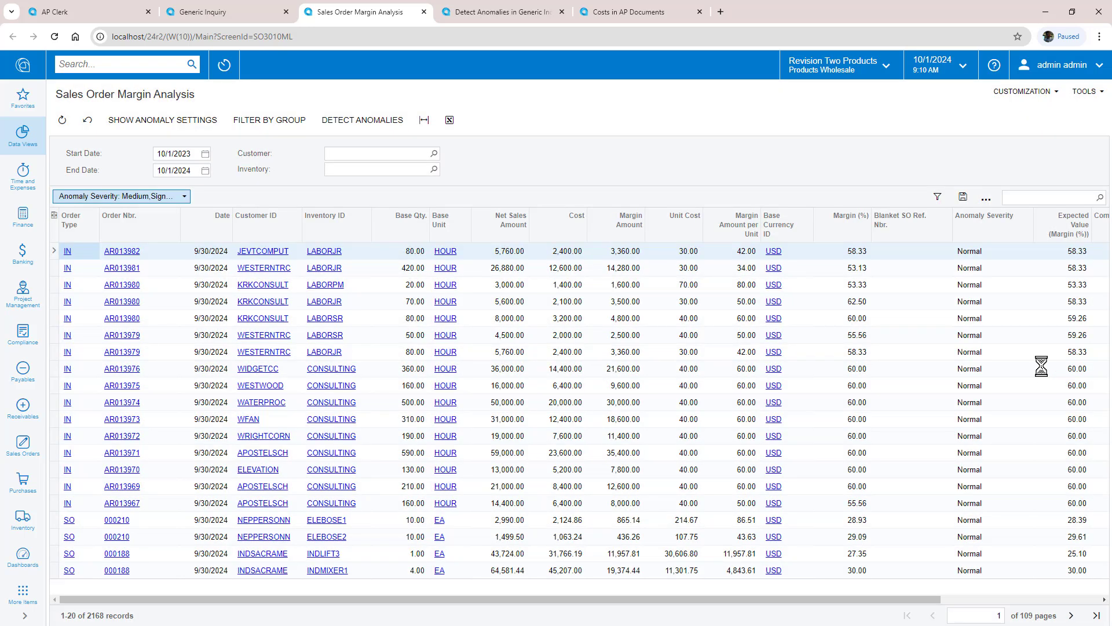